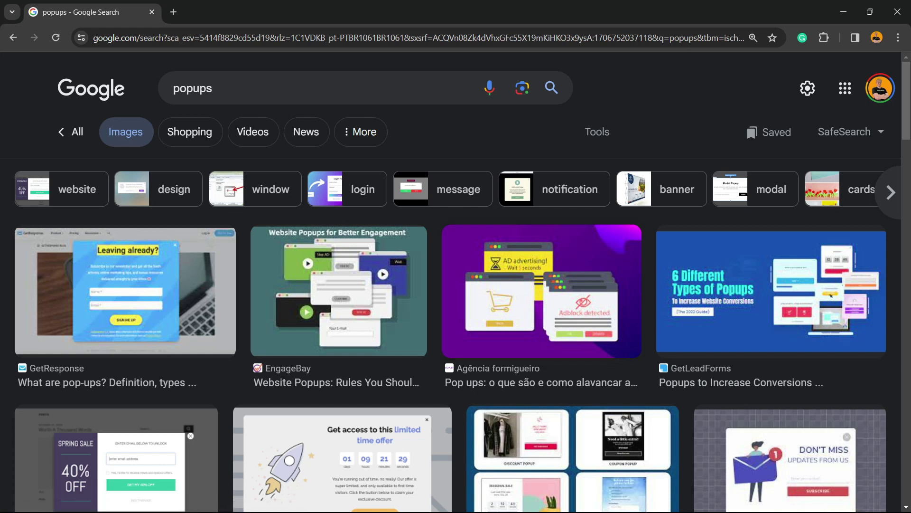
Open Chrome's Settings from the three-dot browser menu.
{"action": "left_click", "coordinate": [898, 38]}
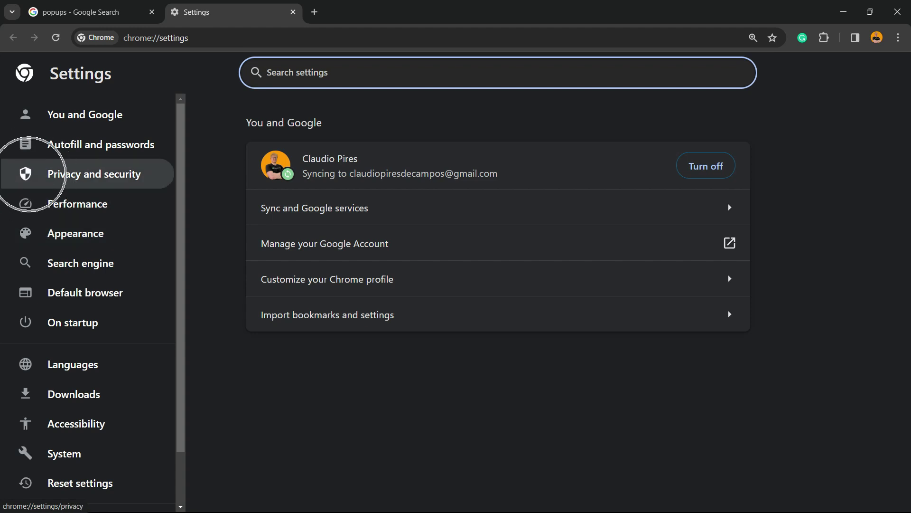
Go to Privacy and security > Site settings and scroll down to Pop-ups and redirects in Content.
{"action": "left_click", "coordinate": [94, 174]}
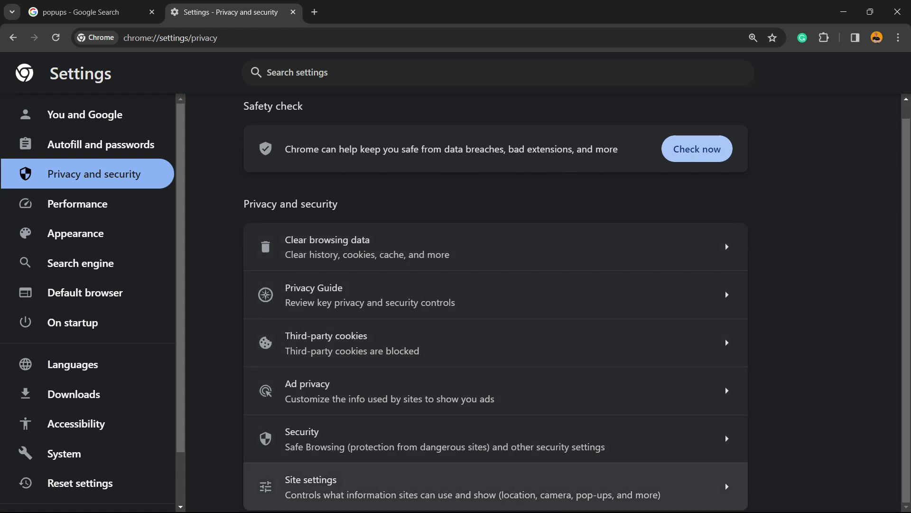
{"action": "left_click", "coordinate": [304, 481]}
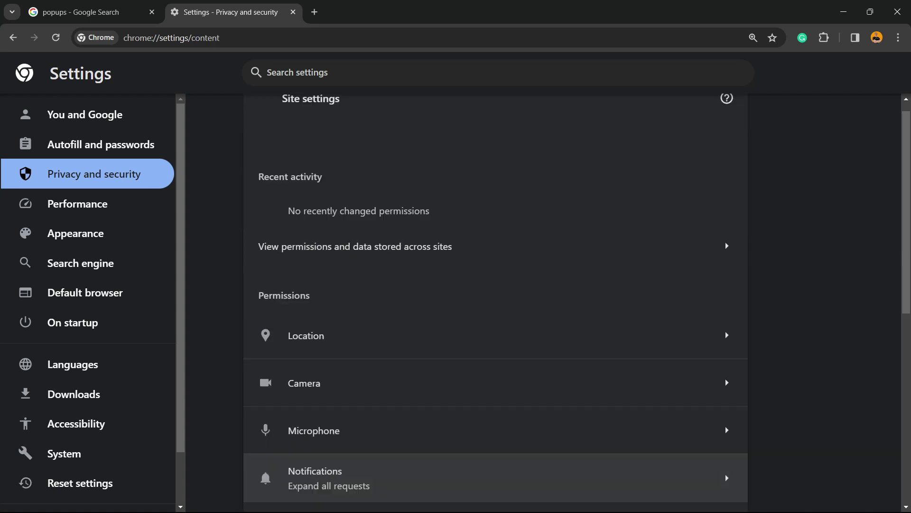
{"action": "scroll", "coordinate": [726, 376], "scroll_direction": "down", "scroll_amount": 2}
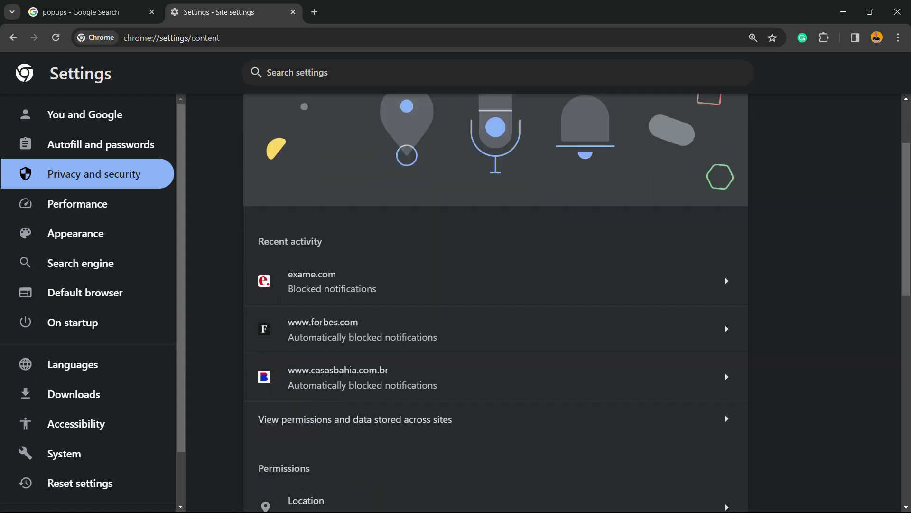
{"action": "scroll", "coordinate": [725, 376], "scroll_direction": "up", "scroll_amount": 2}
{"action": "scroll", "coordinate": [725, 379], "scroll_direction": "down", "scroll_amount": 5}
{"action": "scroll", "coordinate": [725, 411], "scroll_direction": "down", "scroll_amount": 2}
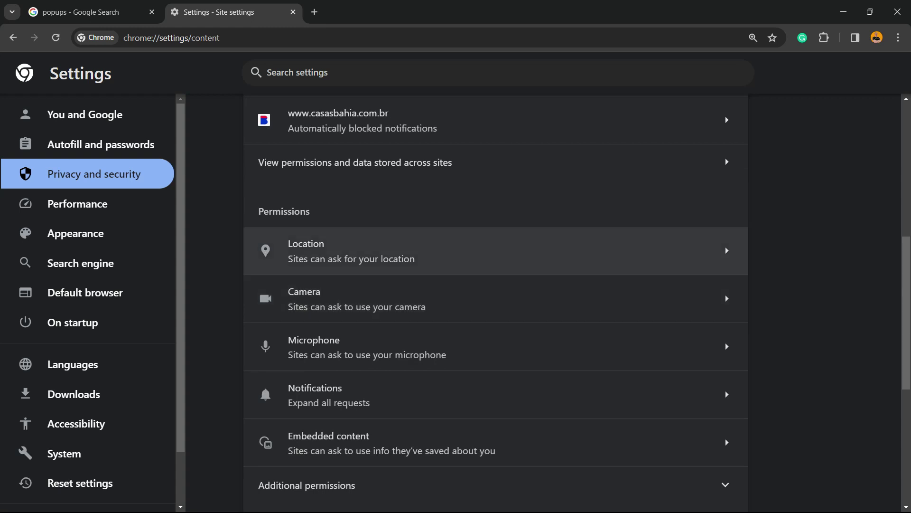
{"action": "scroll", "coordinate": [725, 436], "scroll_direction": "down", "scroll_amount": 2}
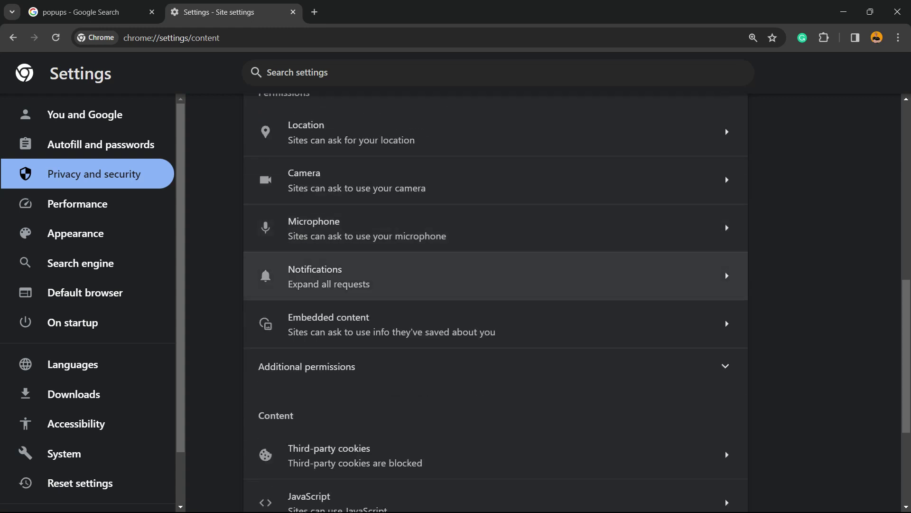
{"action": "scroll", "coordinate": [496, 304], "scroll_direction": "down", "scroll_amount": 2}
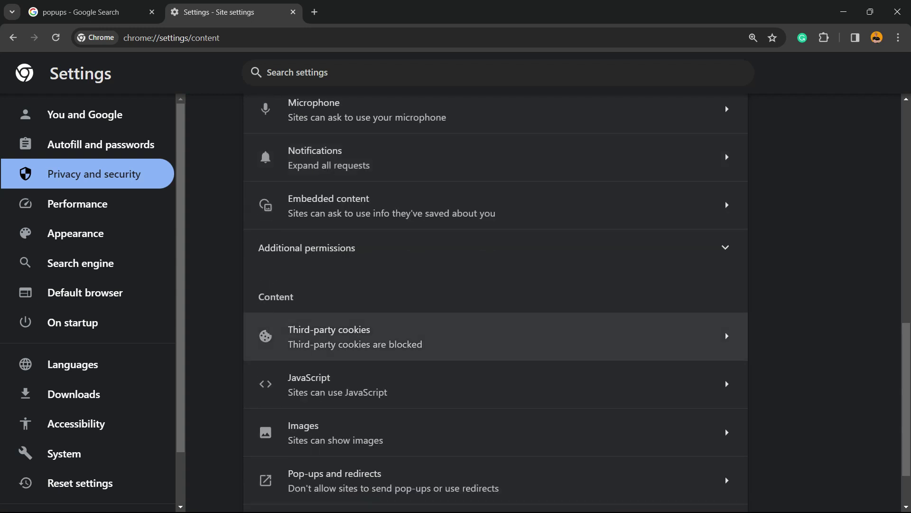
{"action": "scroll", "coordinate": [725, 427], "scroll_direction": "down", "scroll_amount": 2}
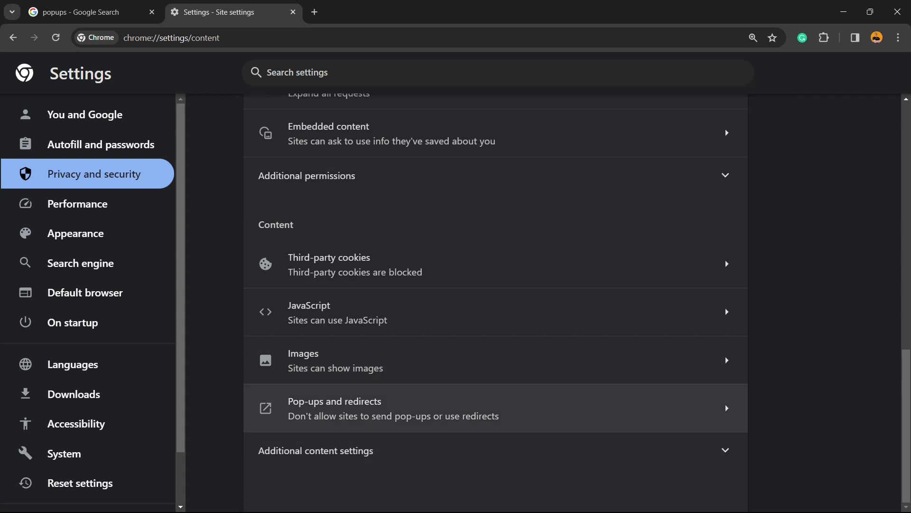
Open the Pop-ups and redirects page and scroll to its allowed and blocked site lists.
{"action": "left_click", "coordinate": [395, 417]}
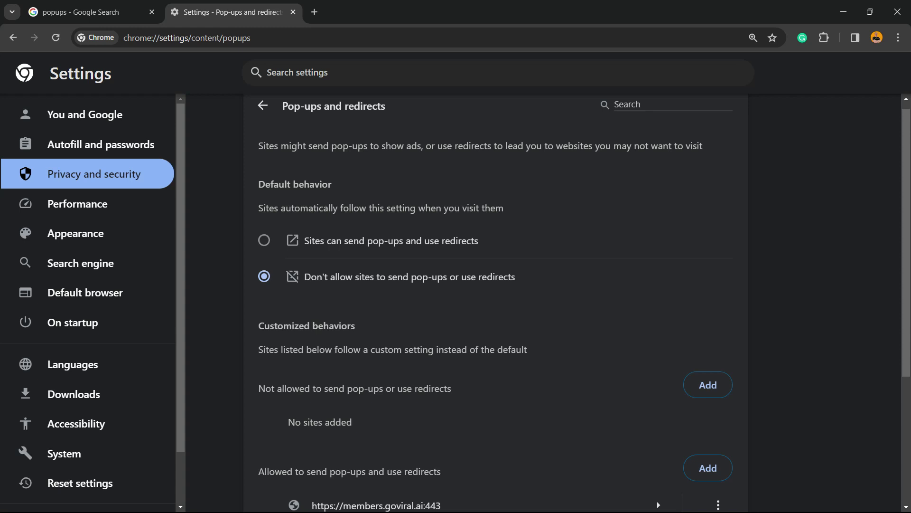
{"action": "scroll", "coordinate": [494, 304], "scroll_direction": "down", "scroll_amount": 3}
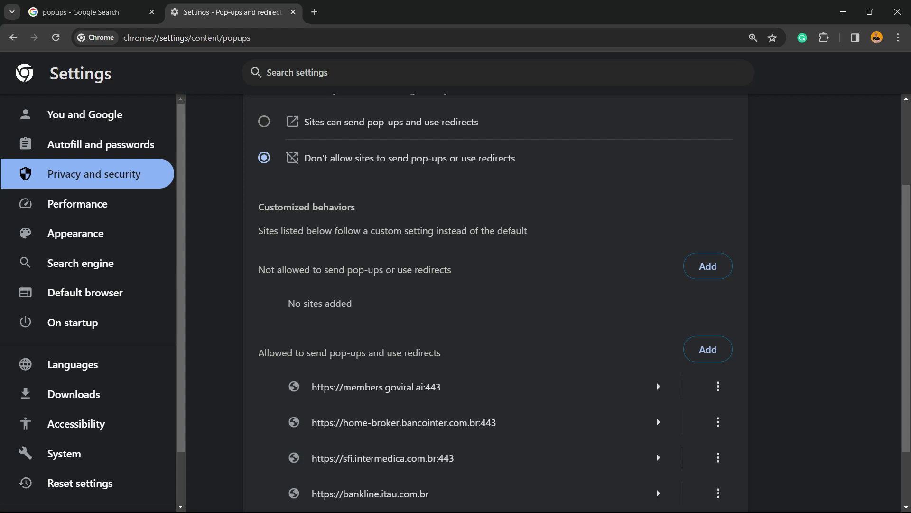
Add visualmodo.com as a site allowed to send pop-ups and use redirects.
{"action": "left_click", "coordinate": [708, 349]}
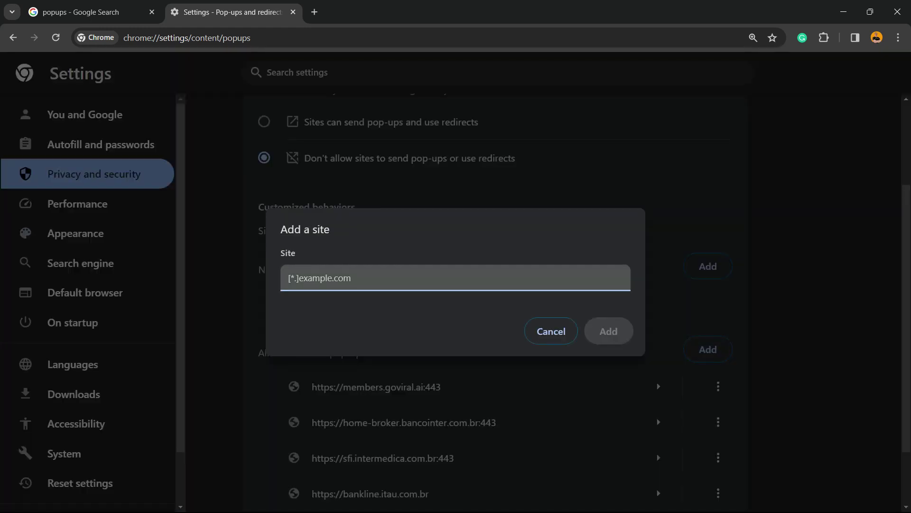
{"action": "type", "text": "vos"}
{"action": "key", "text": "BackSpace"}
{"action": "key", "text": "BackSpace"}
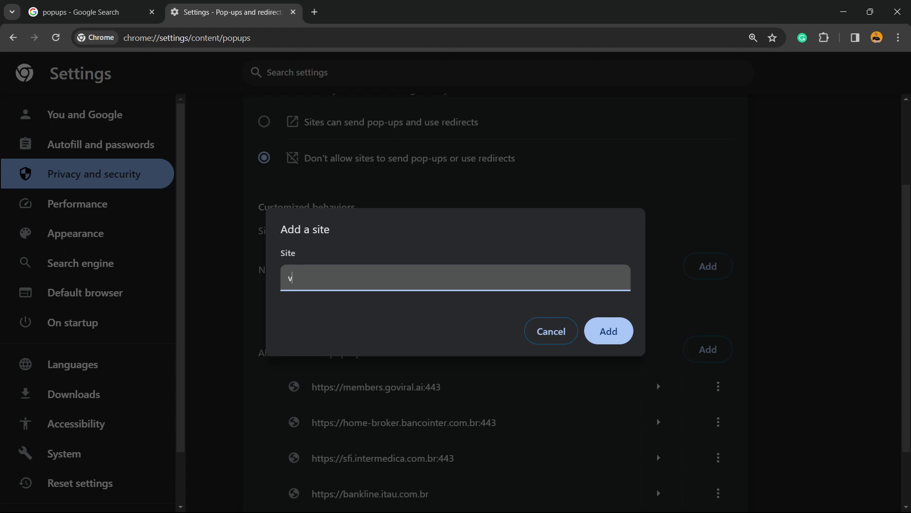
{"action": "type", "text": "u"}
{"action": "key", "text": "BackSpace"}
{"action": "type", "text": "isualmodo.com"}
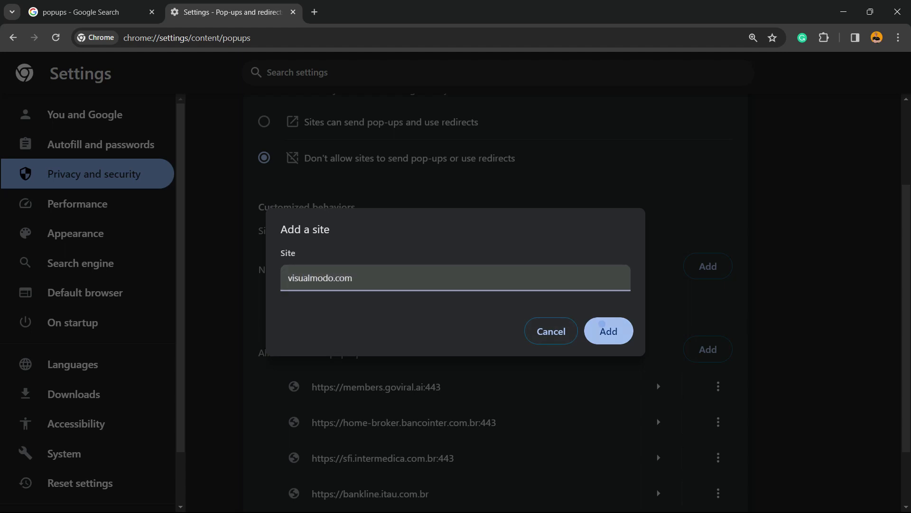
{"action": "key", "text": "Return"}
{"action": "scroll", "coordinate": [496, 304], "scroll_direction": "down", "scroll_amount": 2}
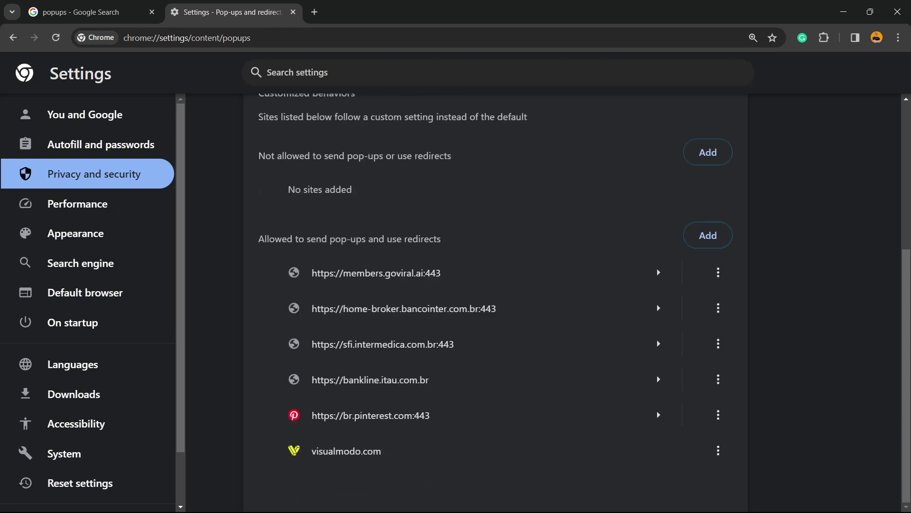
Add domain.com to the sites not allowed to send pop-ups or use redirects.
{"action": "scroll", "coordinate": [496, 304], "scroll_direction": "up", "scroll_amount": 2}
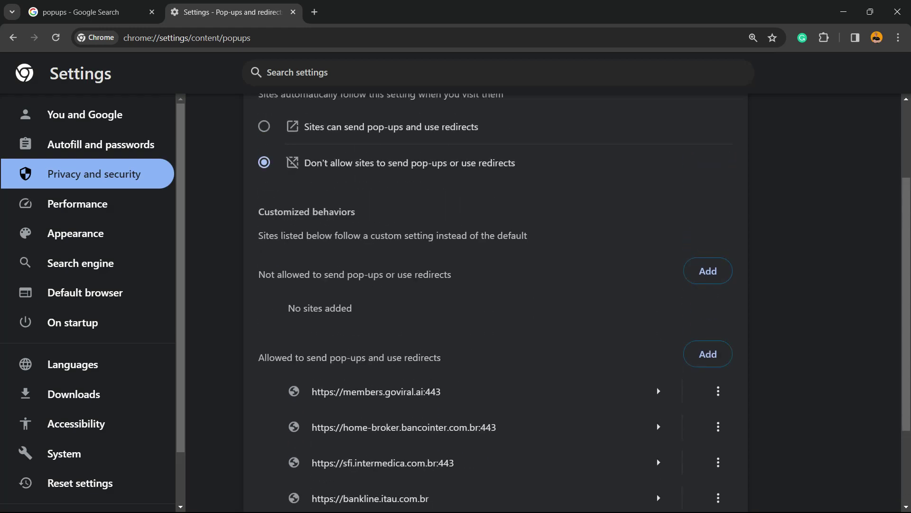
{"action": "scroll", "coordinate": [496, 304], "scroll_direction": "up", "scroll_amount": 2}
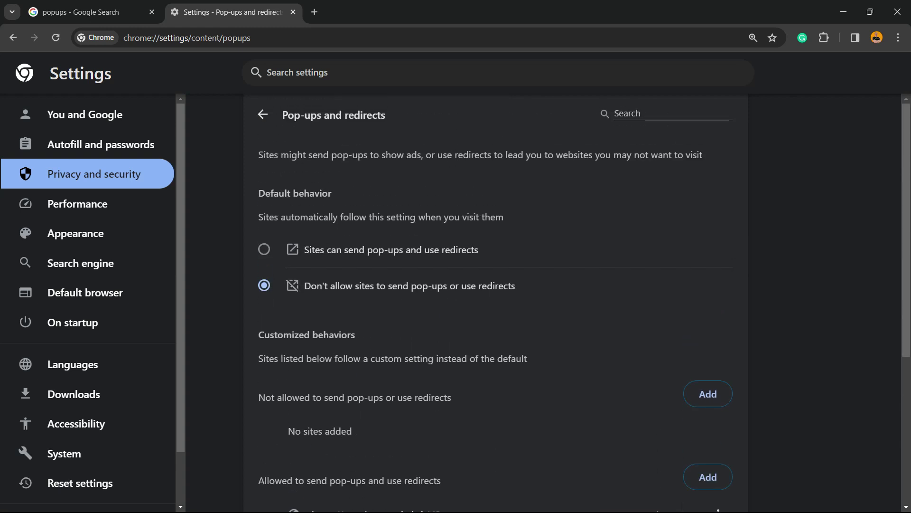
{"action": "scroll", "coordinate": [496, 303], "scroll_direction": "down", "scroll_amount": 2}
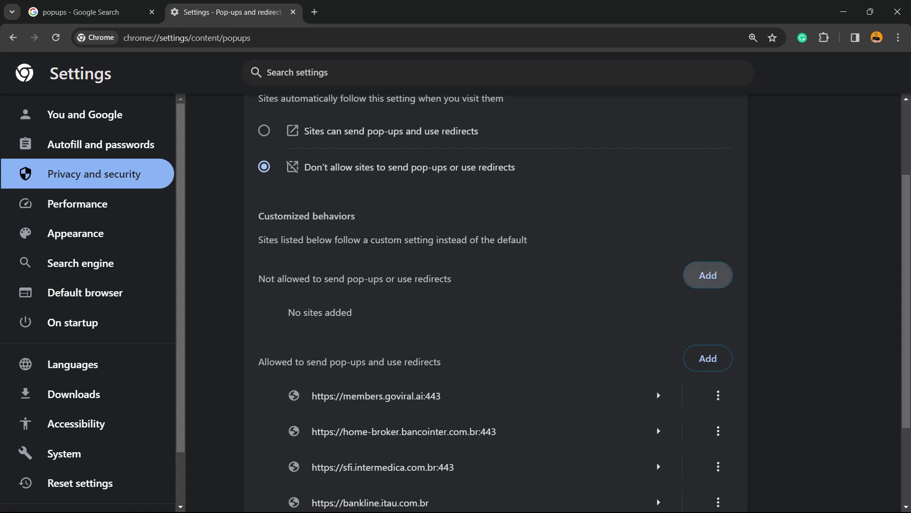
{"action": "left_click", "coordinate": [708, 275]}
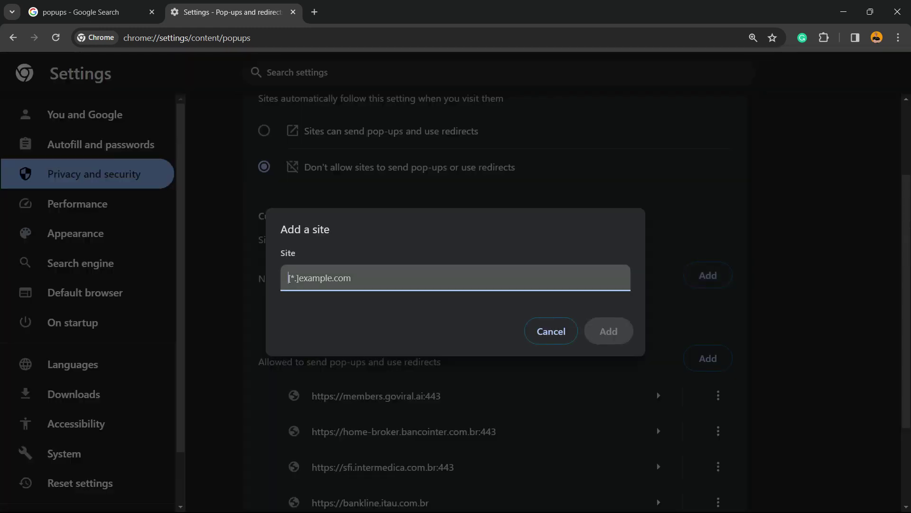
{"action": "type", "text": "dom"}
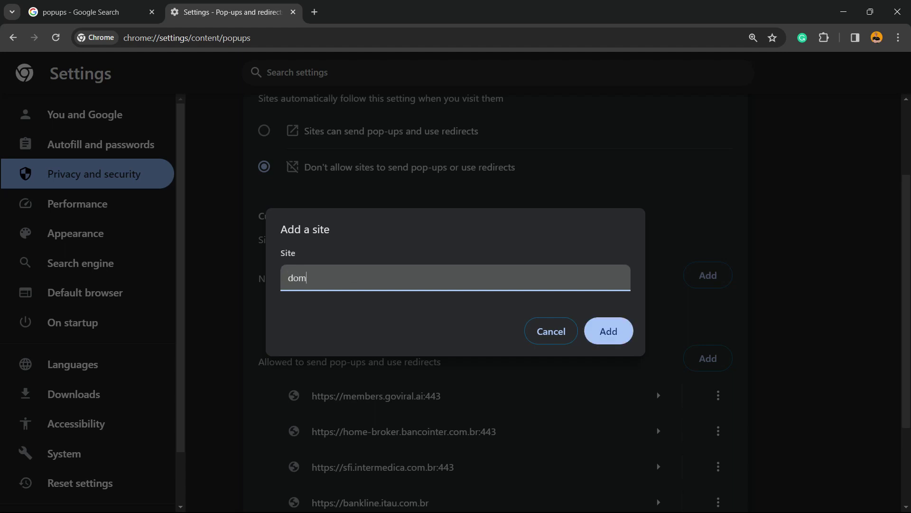
{"action": "type", "text": "ain.com"}
{"action": "key", "text": "Return"}
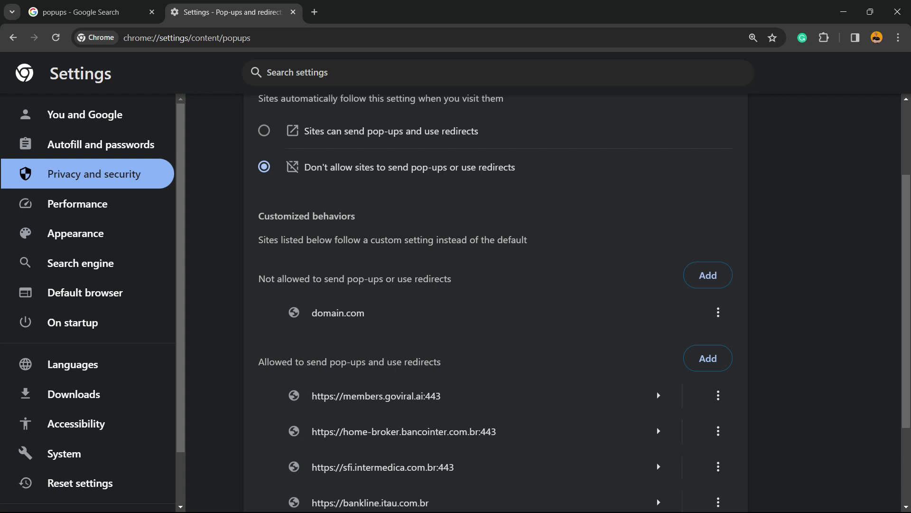
Delete the domain.com blocked exception and the visualmodo.com allowed exception.
{"action": "left_click", "coordinate": [718, 313]}
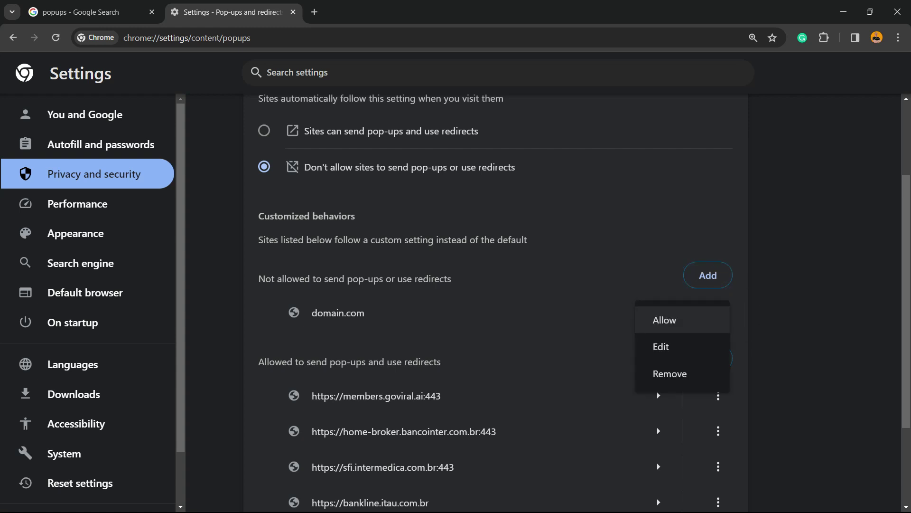
{"action": "left_click", "coordinate": [669, 374]}
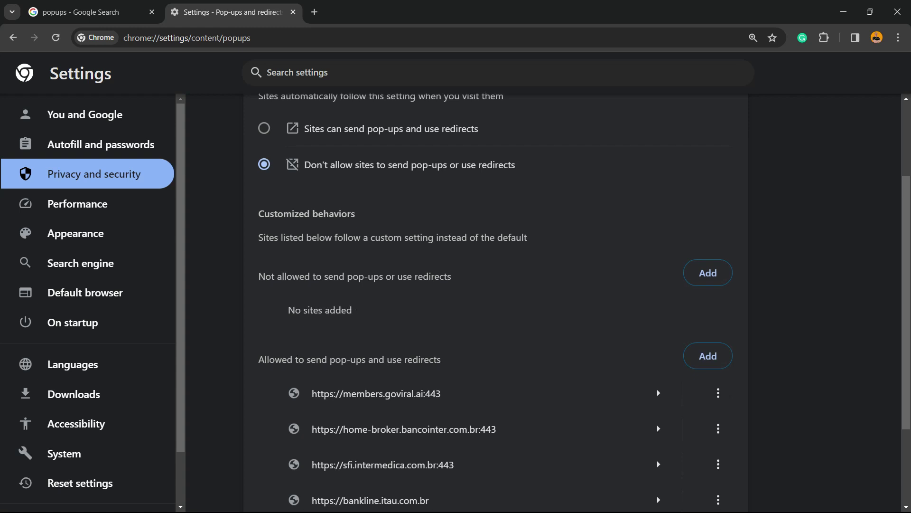
{"action": "scroll", "coordinate": [494, 304], "scroll_direction": "down", "scroll_amount": 3}
{"action": "left_click", "coordinate": [718, 451]}
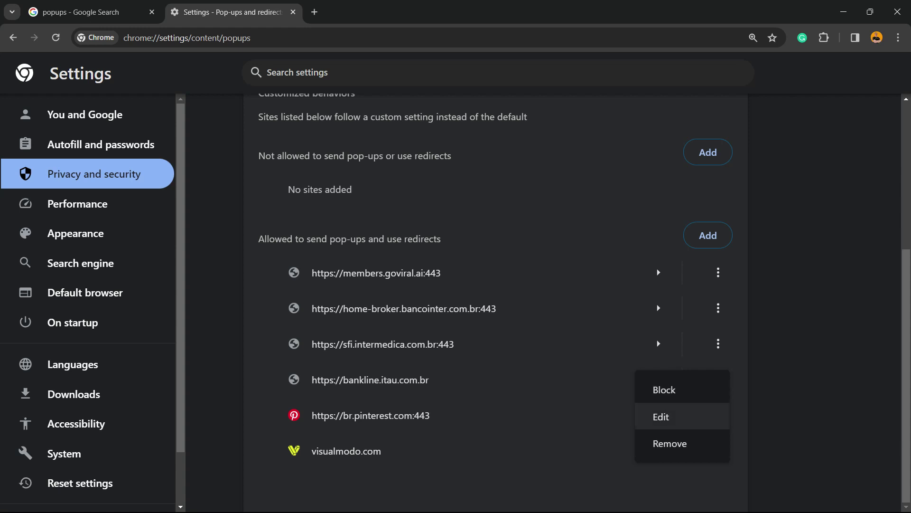
{"action": "left_click", "coordinate": [669, 443]}
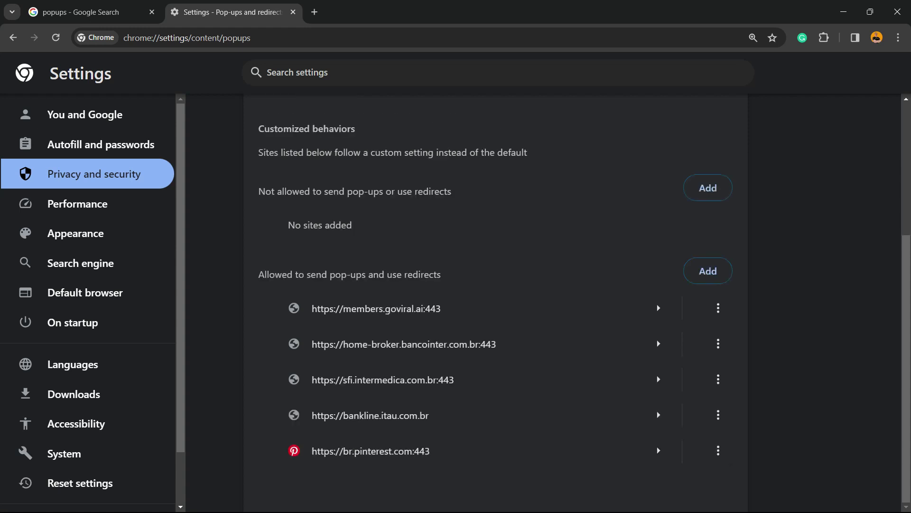
{"action": "scroll", "coordinate": [496, 303], "scroll_direction": "up", "scroll_amount": 4}
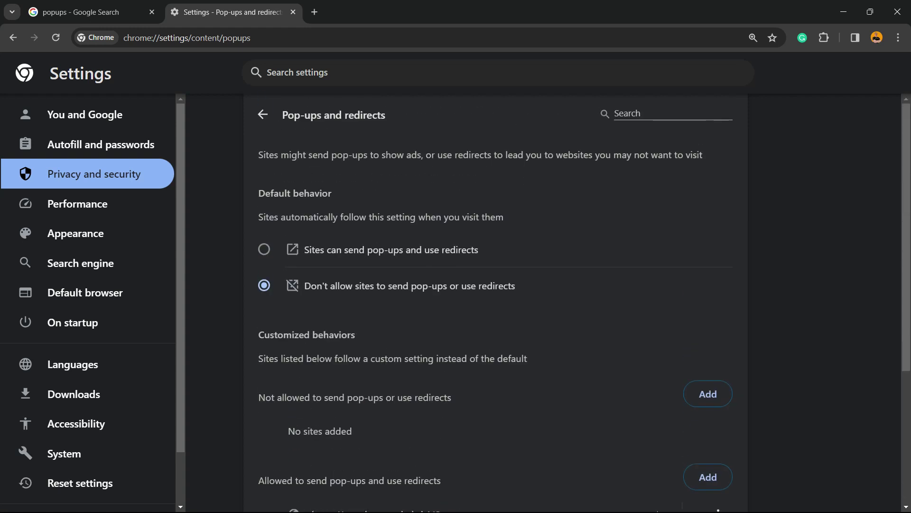